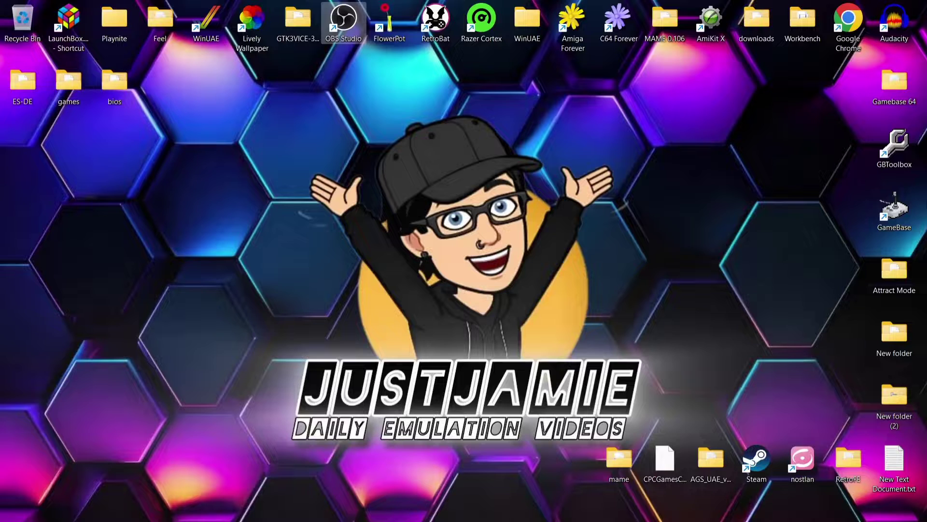
# - Open the desktop bios folder to view Complex_4627.bin, mcpx_1.0.bin and xbox_hdd.qcow2
pyautogui.doubleClick(102, 80)
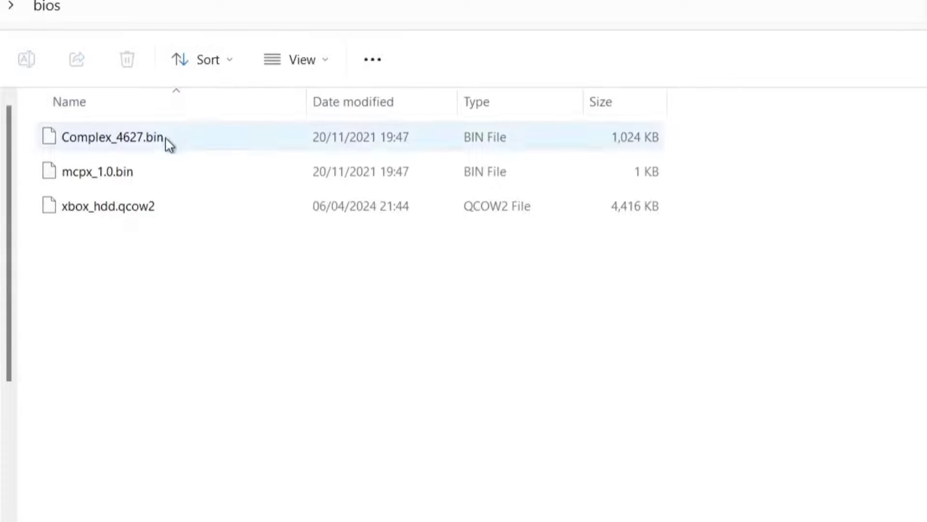
# - Open the desktop games folder with the Capcom vs. SNK 2 EO and Colin McRae Rally 04 ISOs
pyautogui.moveTo(170, 178)
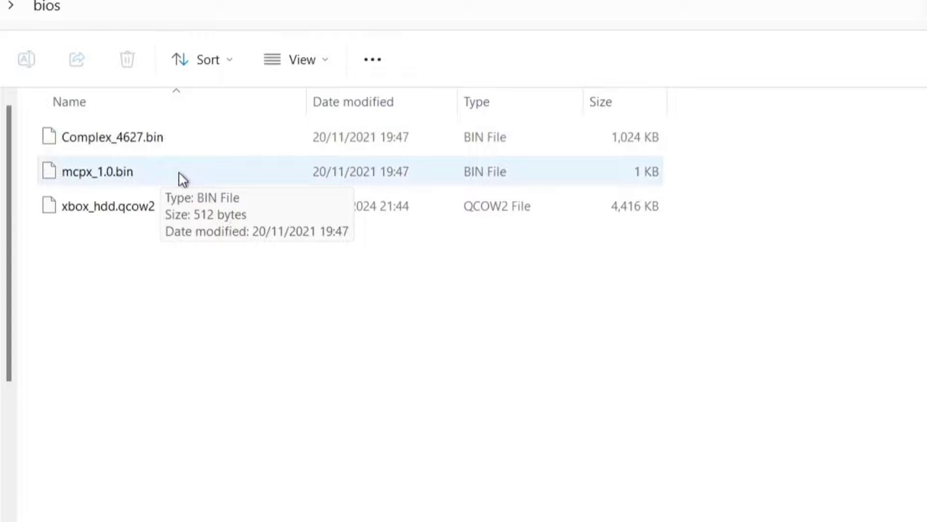
pyautogui.moveTo(144, 219)
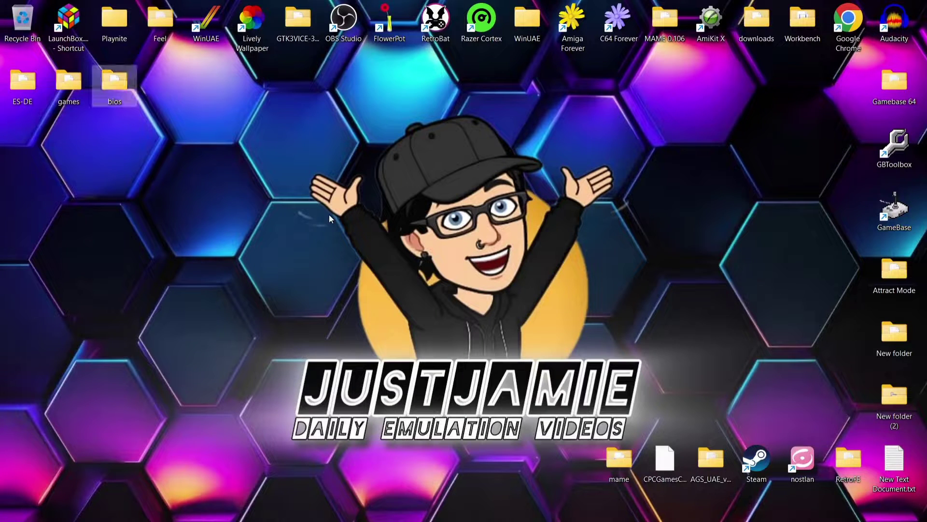
pyautogui.doubleClick(67, 86)
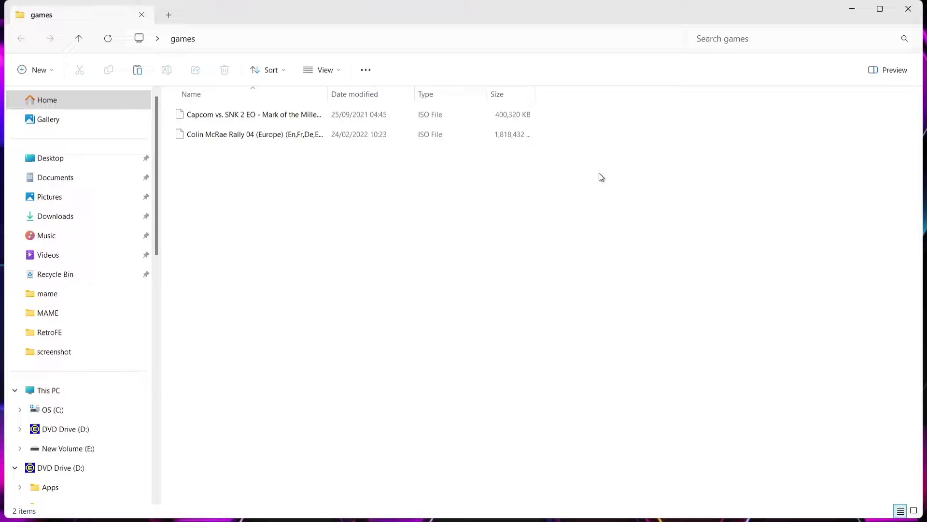
# - Close the games folder window so only the Windows desktop remains
pyautogui.click(908, 8)
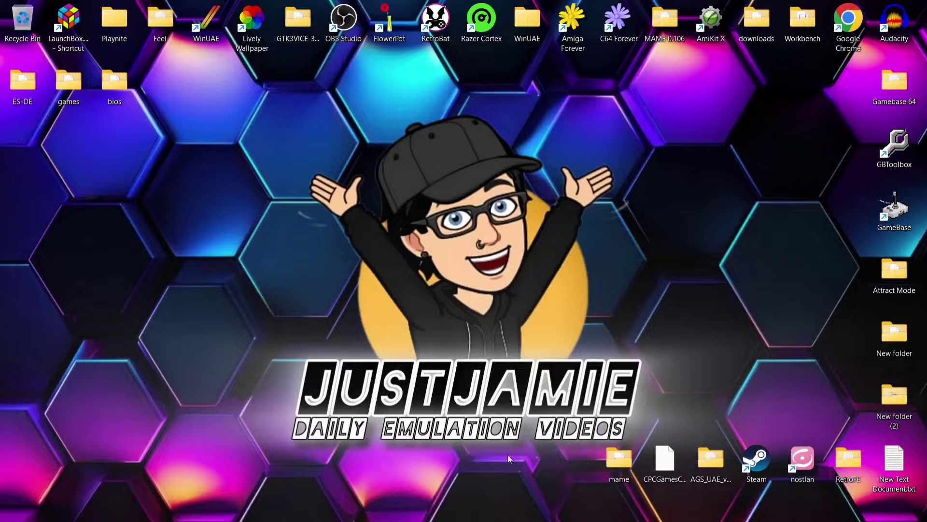
# - Visit xemu.app from the search results, browse its compatibility chart, then go to its Download page
pyautogui.click(510, 509)
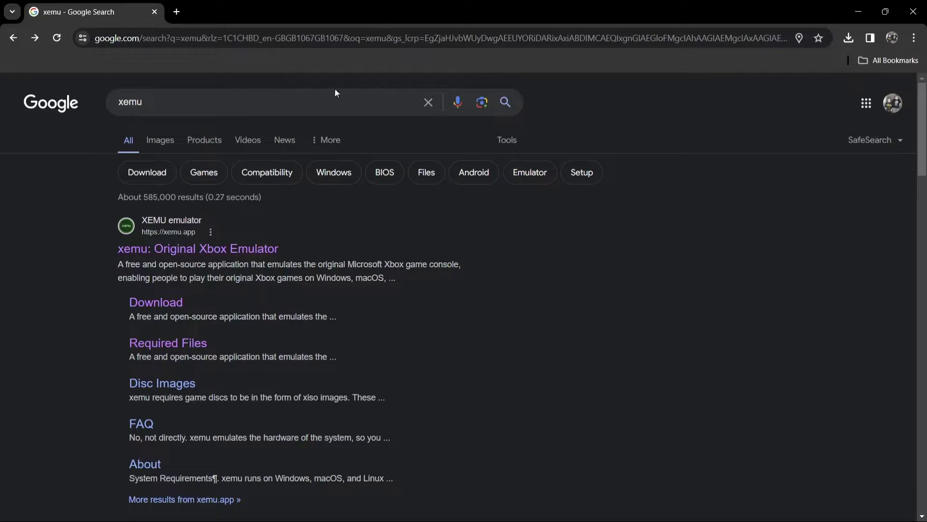
pyautogui.click(207, 247)
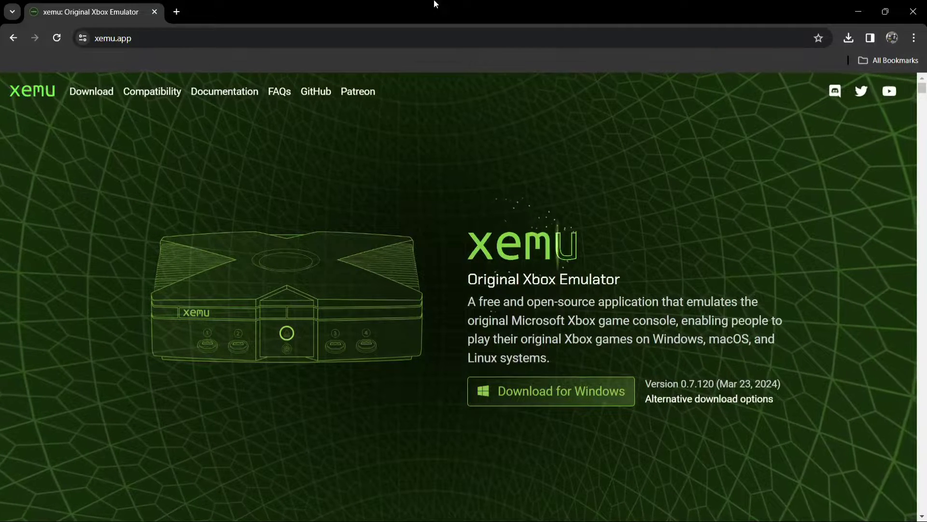
pyautogui.click(158, 91)
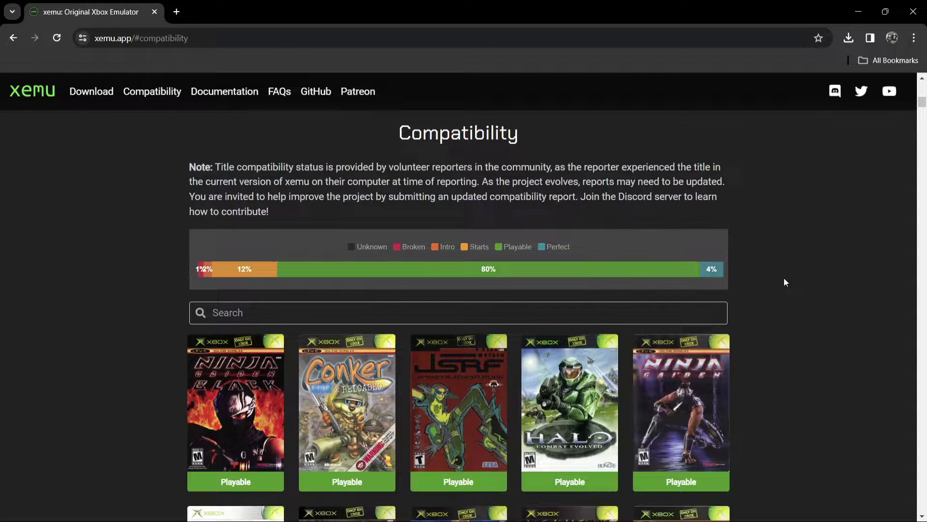
pyautogui.moveTo(714, 268)
pyautogui.moveTo(517, 271)
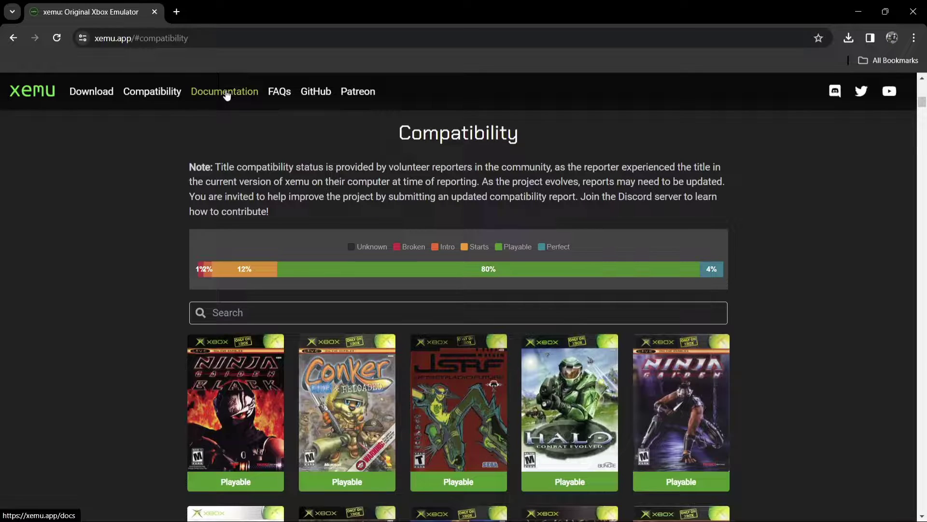
pyautogui.click(105, 97)
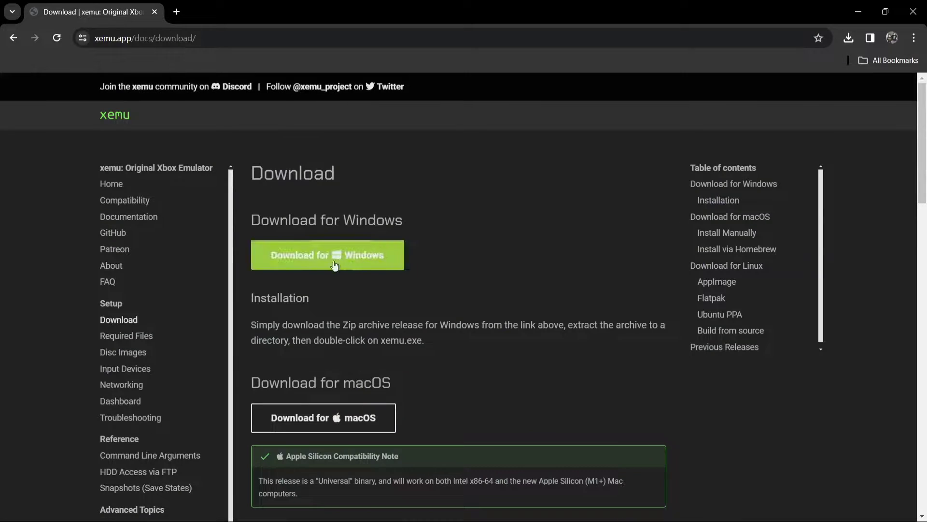
# - Download the Windows build and open xemu-win-release.zip showing LICENSE.txt and xemu.exe
pyautogui.click(300, 257)
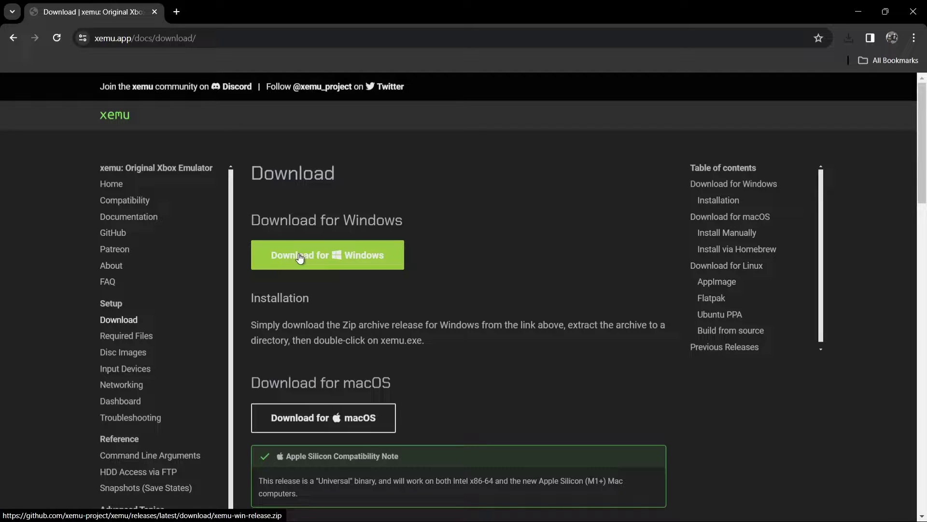
pyautogui.click(848, 33)
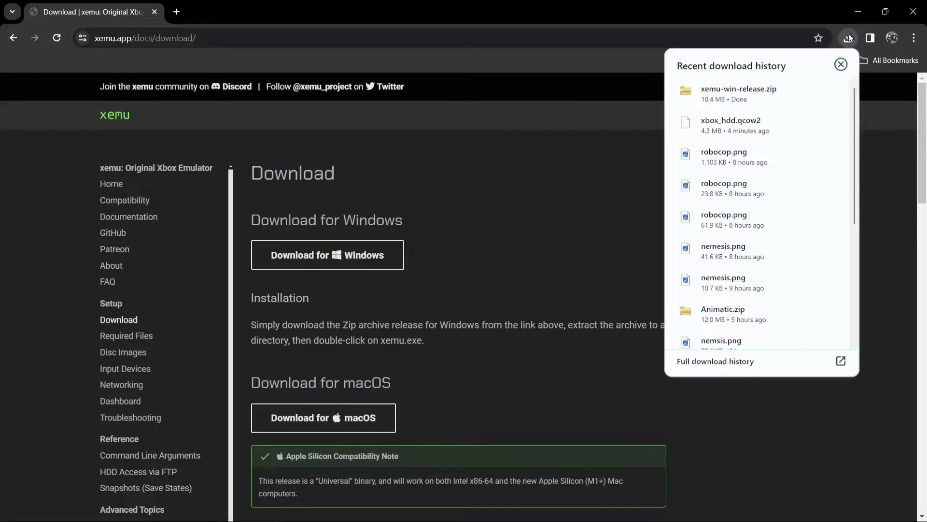
pyautogui.click(727, 92)
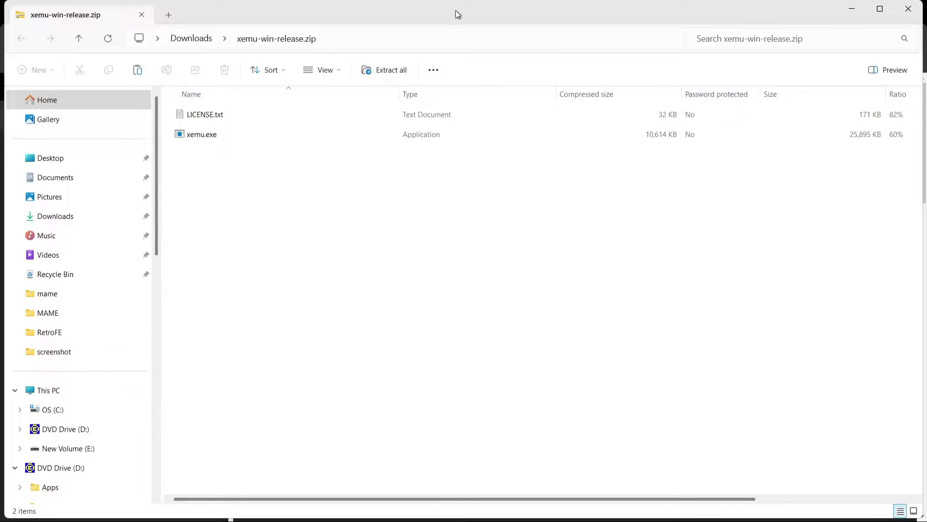
pyautogui.click(880, 9)
# - Create a new desktop folder named xemu
pyautogui.click(858, 10)
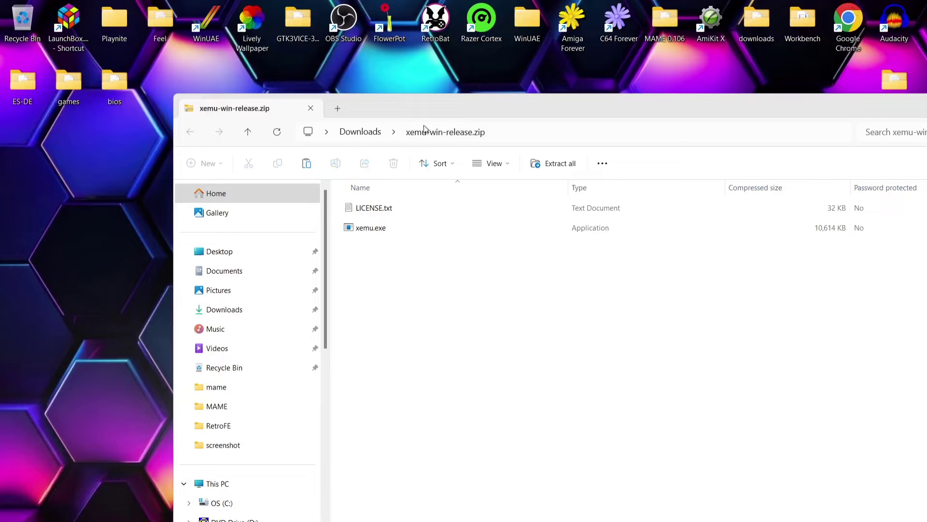
pyautogui.moveTo(382, 97); pyautogui.dragTo(562, 77)
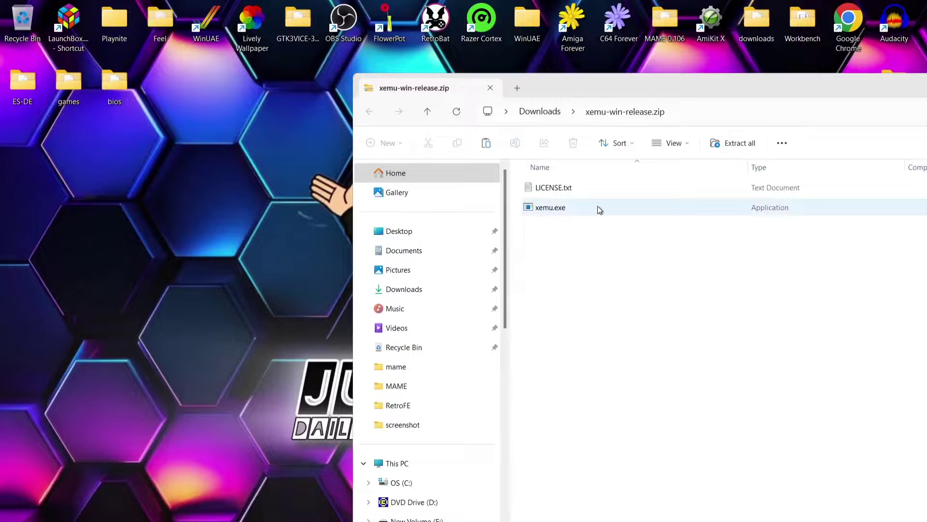
pyautogui.rightClick(107, 178)
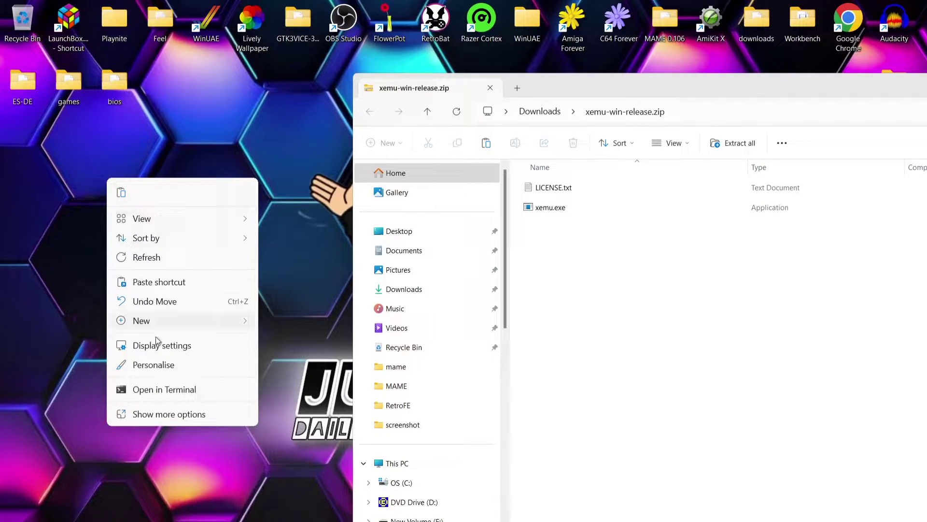
pyautogui.moveTo(159, 321)
pyautogui.click(311, 323)
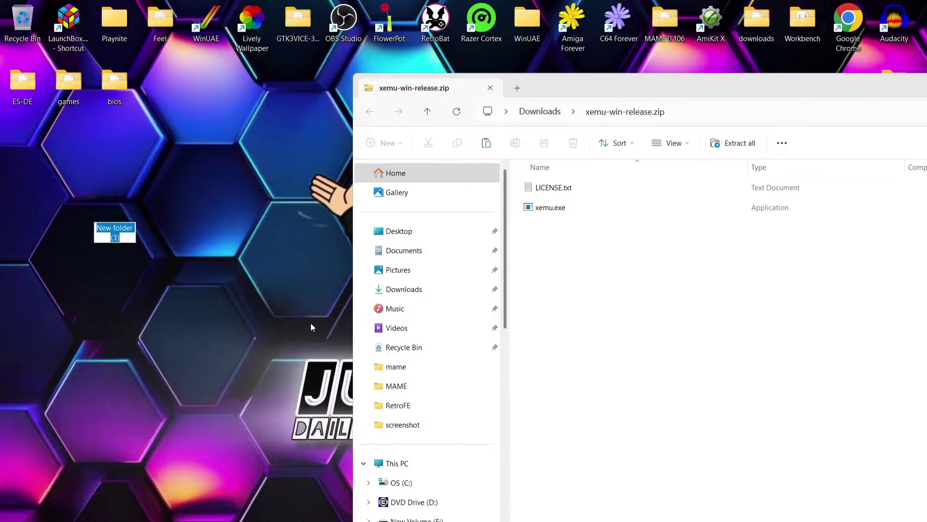
pyautogui.write('xemu')
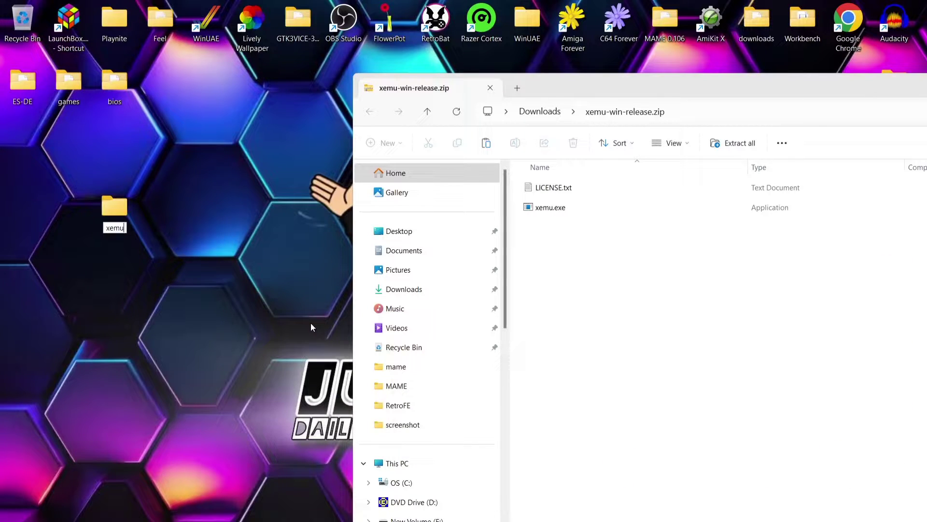
pyautogui.press('Return')
# - Copy LICENSE.txt and xemu.exe from the zip into the xemu folder and close the zip
pyautogui.moveTo(628, 274); pyautogui.dragTo(115, 209)
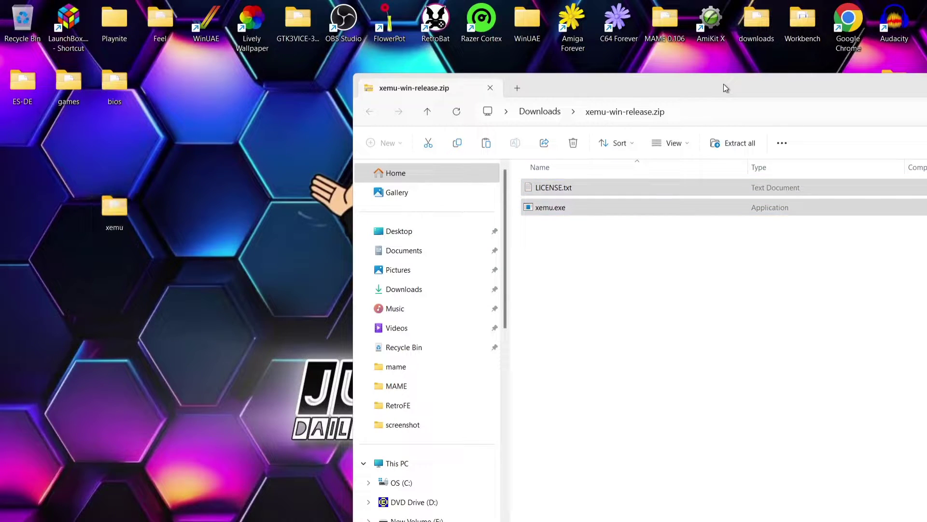
pyautogui.moveTo(724, 84); pyautogui.dragTo(236, 77)
pyautogui.click(768, 75)
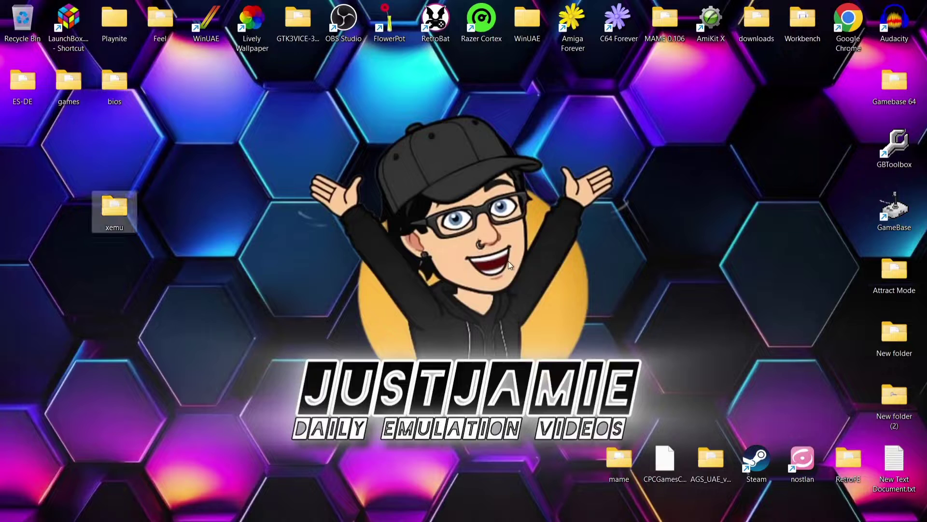
# - Run xemu.exe, dismiss the boot ROM, flash, hard disk and DVD errors, then exit xemu
pyautogui.doubleClick(107, 218)
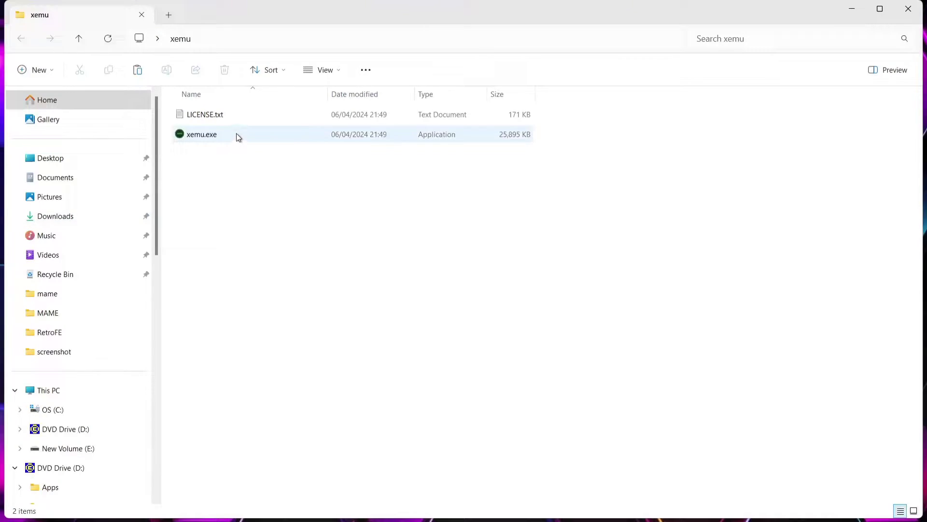
pyautogui.doubleClick(237, 134)
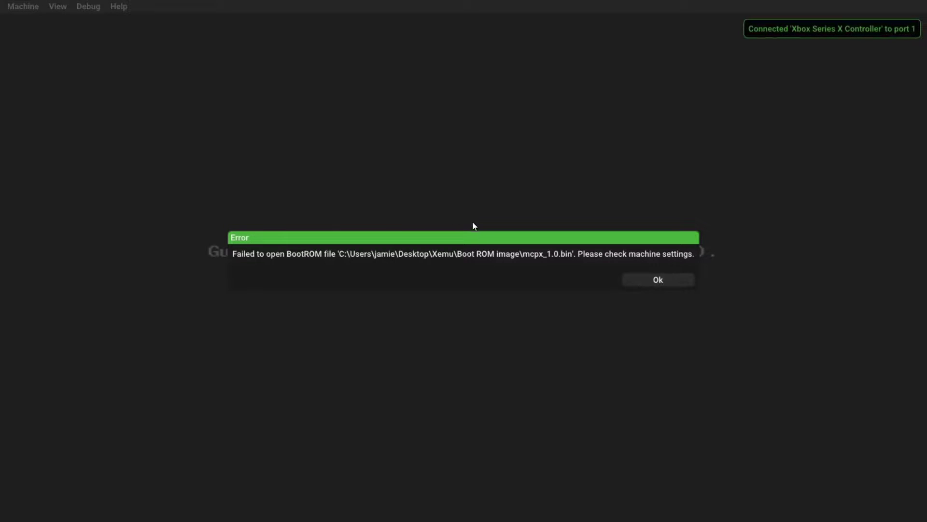
pyautogui.click(666, 279)
pyautogui.click(665, 279)
pyautogui.click(667, 281)
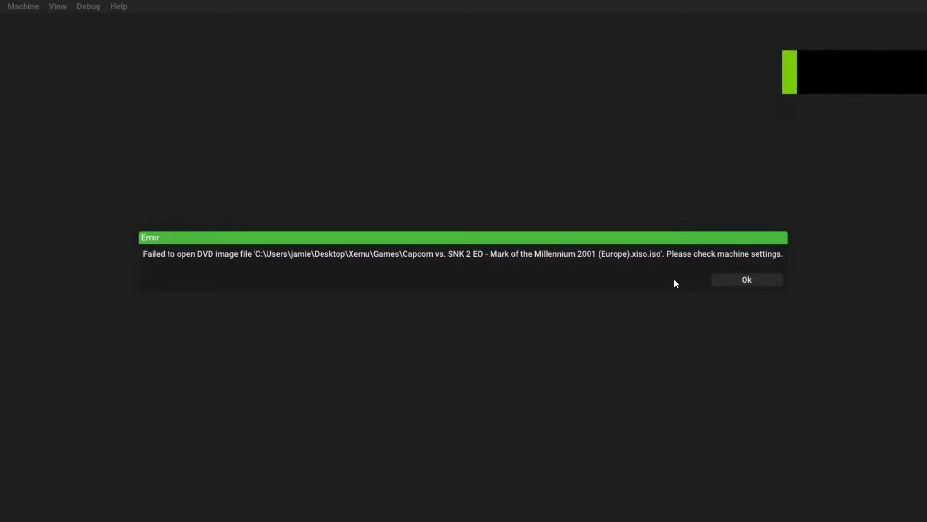
pyautogui.click(738, 279)
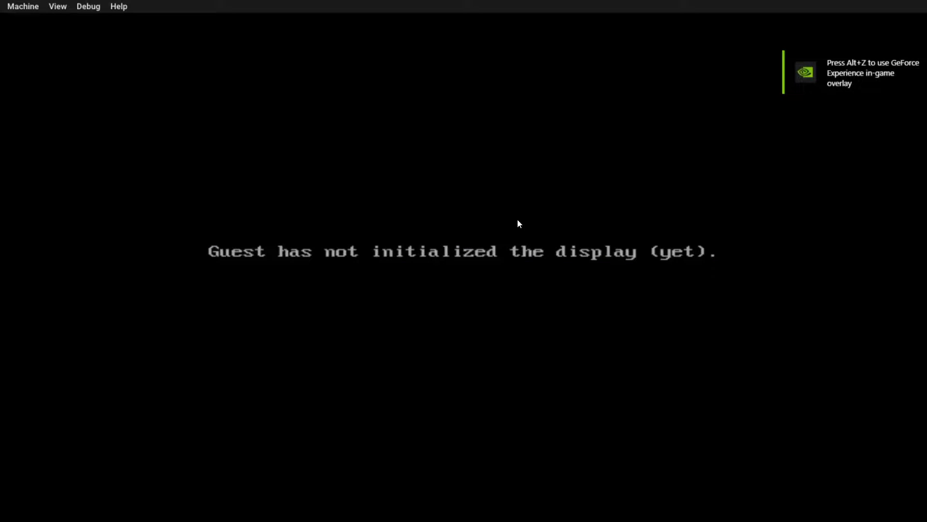
pyautogui.click(9, 6)
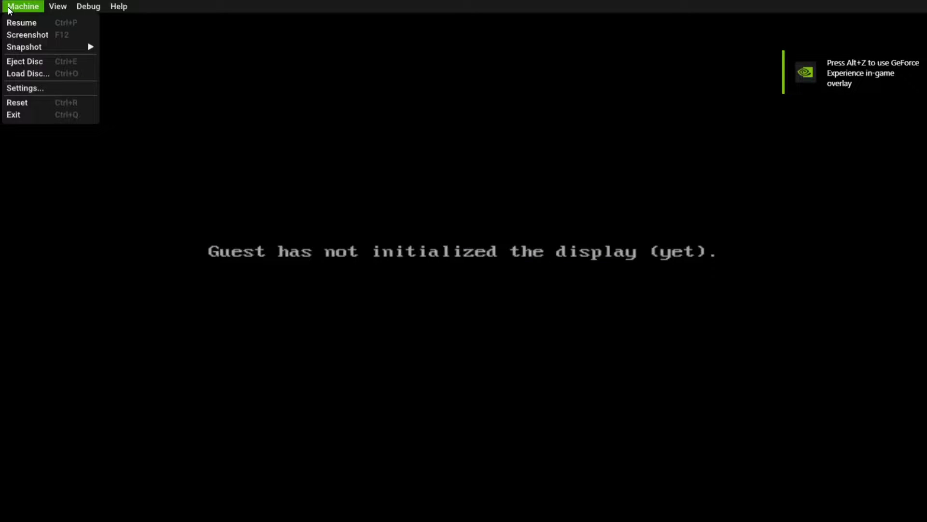
pyautogui.click(29, 114)
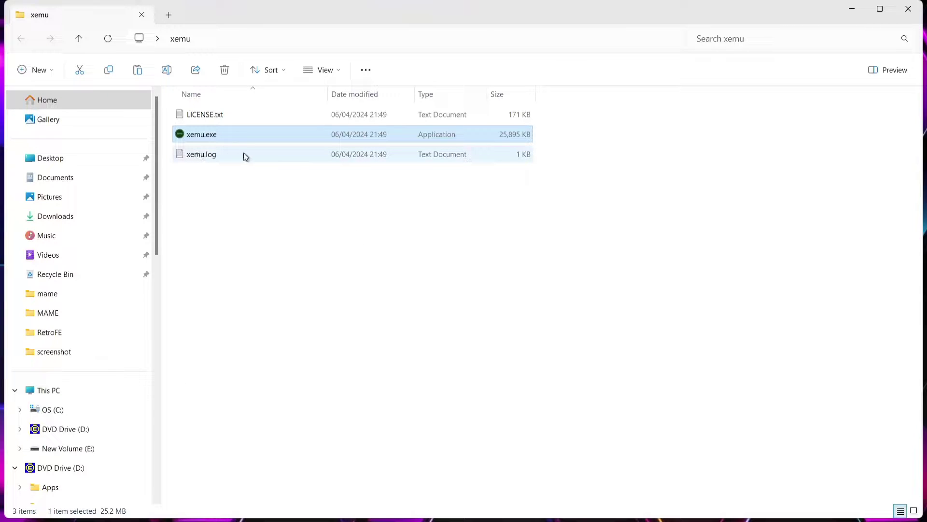
# - Drag the desktop xemu folder into ES-DE > Emulators beside RetroArch-Win64 and open it
pyautogui.click(913, 3)
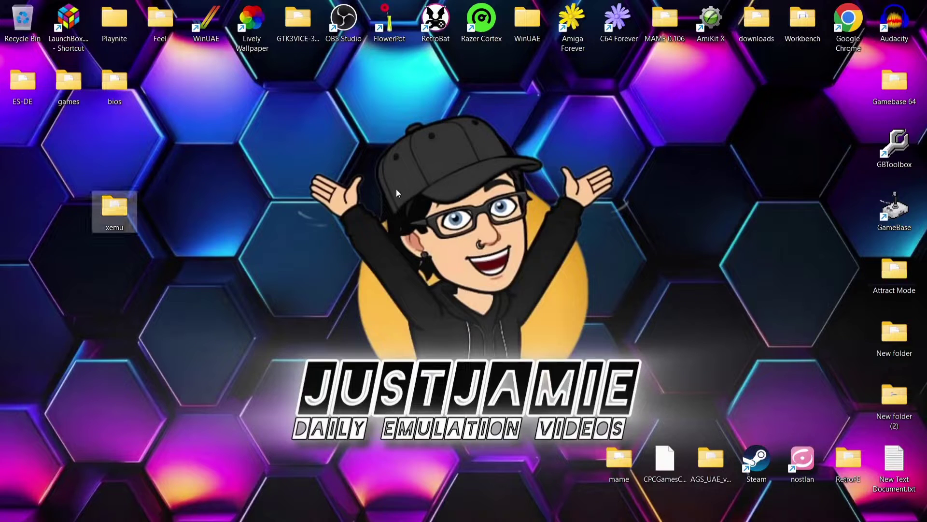
pyautogui.doubleClick(23, 83)
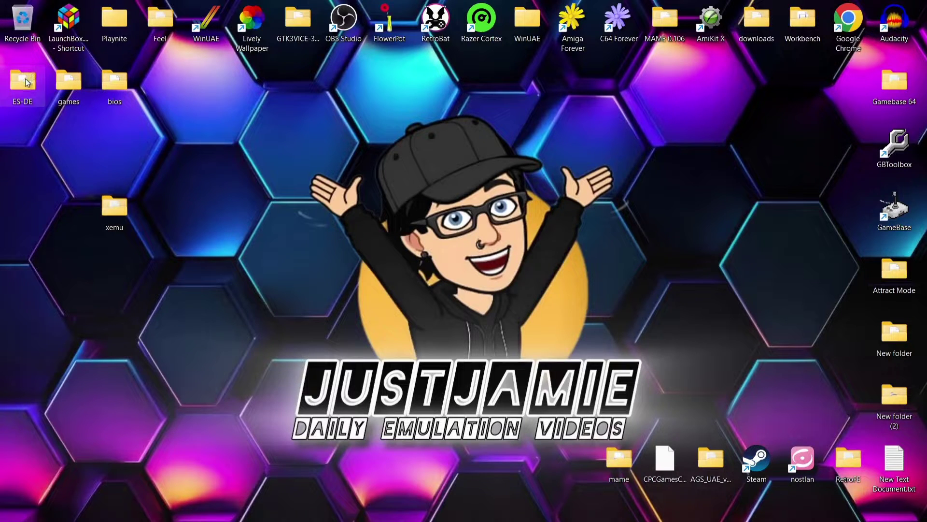
pyautogui.moveTo(269, 3); pyautogui.dragTo(469, 30)
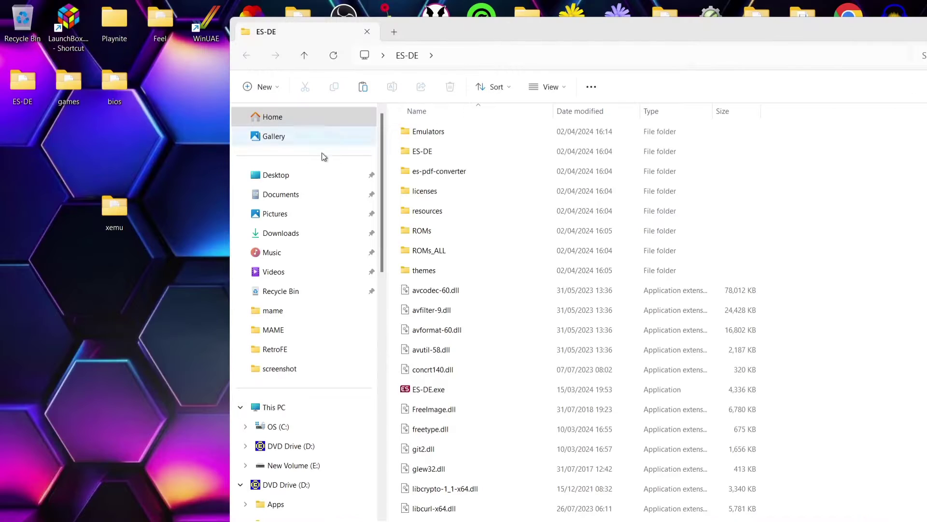
pyautogui.doubleClick(459, 132)
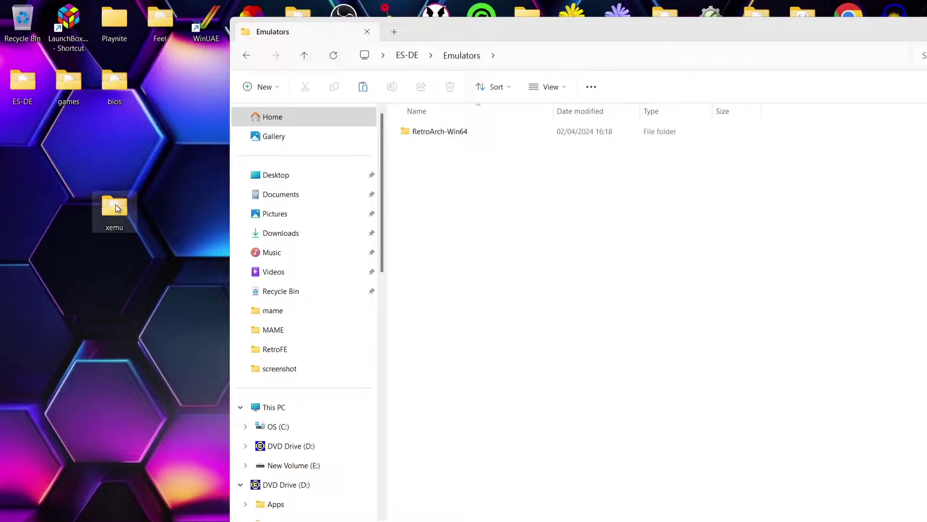
pyautogui.moveTo(113, 203); pyautogui.dragTo(485, 173)
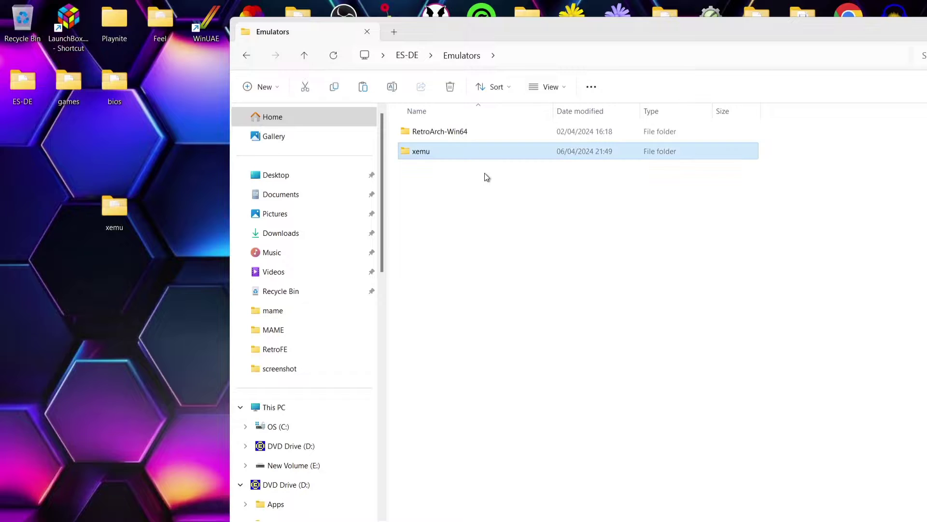
pyautogui.doubleClick(423, 150)
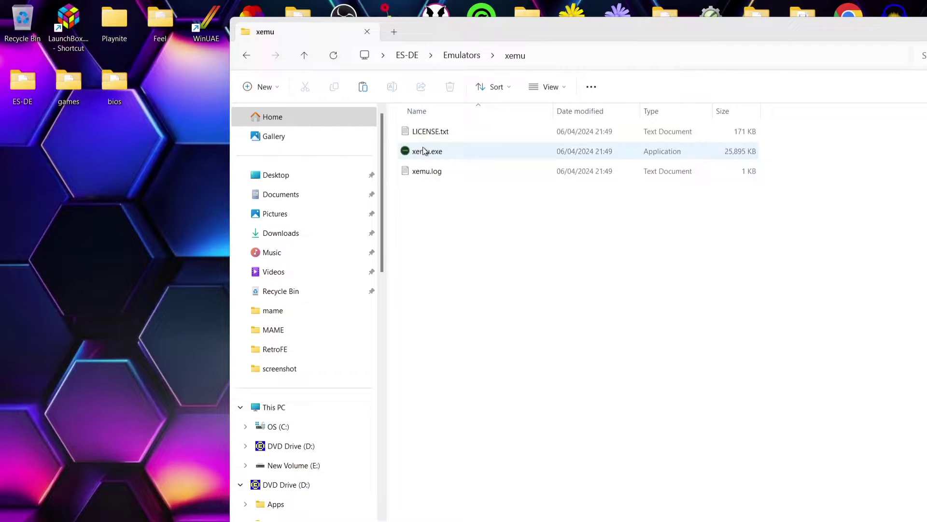
# - Drag Complex_4627.bin, mcpx_1.0.bin and xbox_hdd.qcow2 from the desktop bios folder into Emulators > xemu
pyautogui.doubleClick(103, 85)
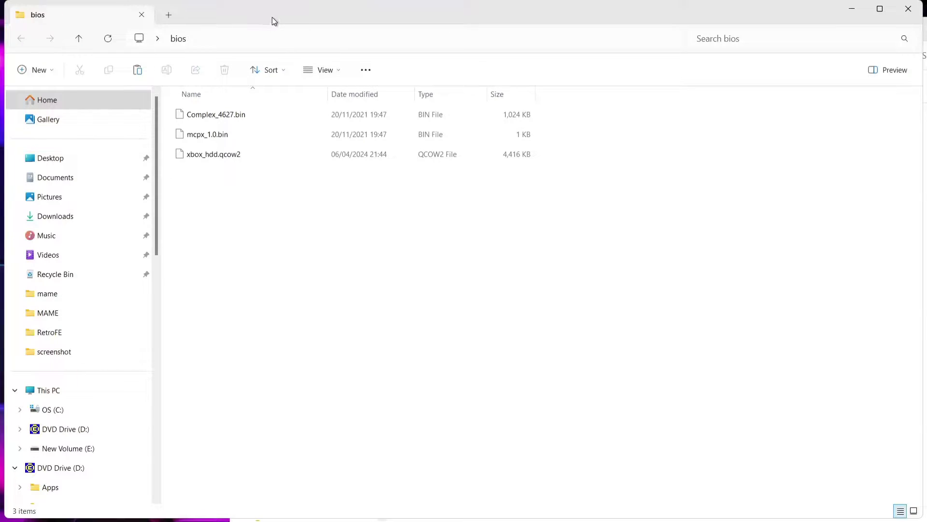
pyautogui.moveTo(272, 17); pyautogui.dragTo(821, 82)
pyautogui.moveTo(876, 280); pyautogui.dragTo(824, 142)
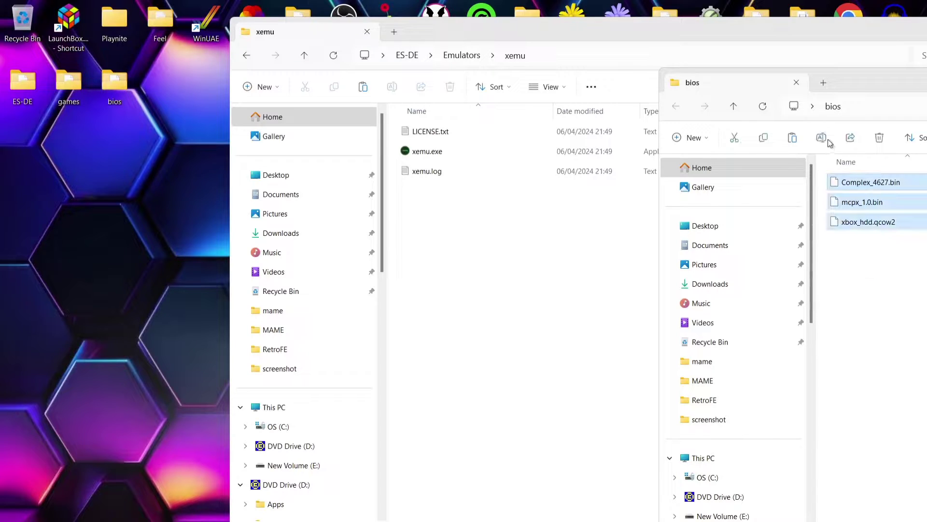
pyautogui.moveTo(861, 186); pyautogui.dragTo(468, 276)
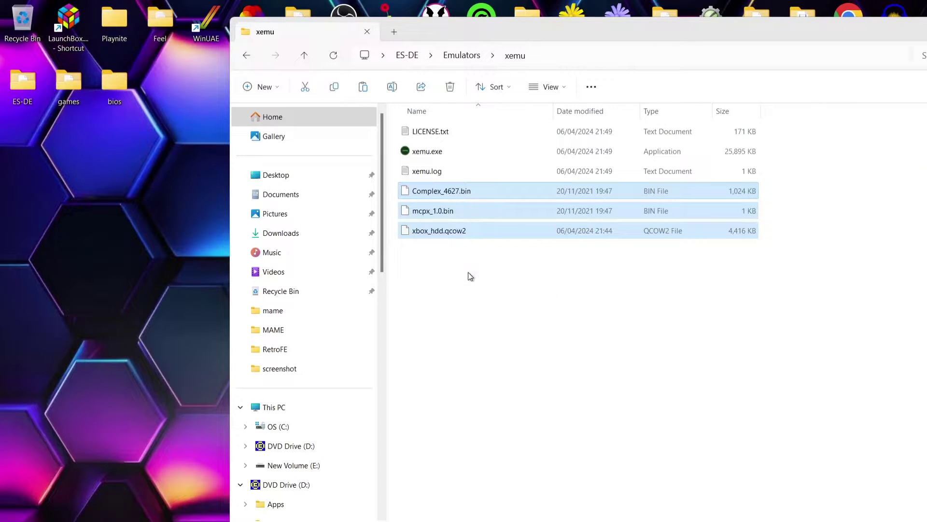
# - Launch xemu.exe from Emulators > xemu and dismiss the boot ROM, flash, hard disk and DVD errors
pyautogui.doubleClick(444, 151)
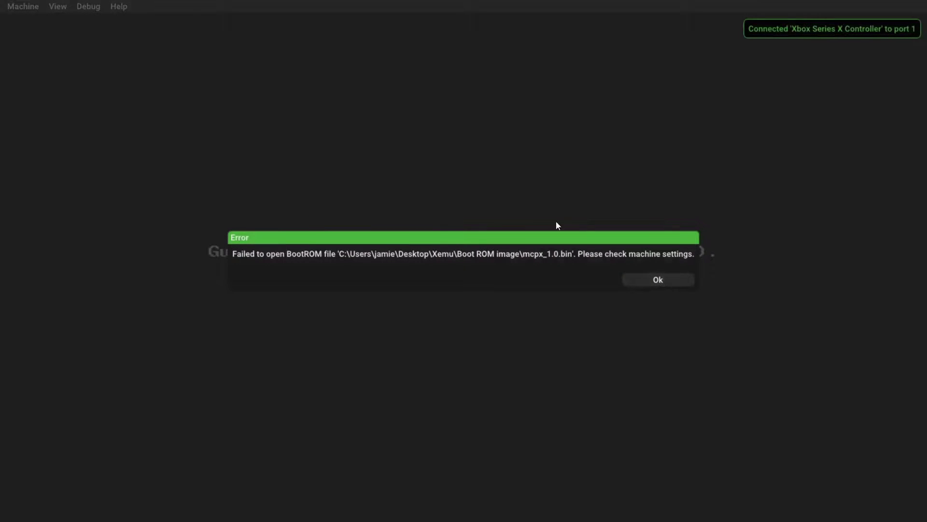
pyautogui.click(634, 280)
pyautogui.click(636, 281)
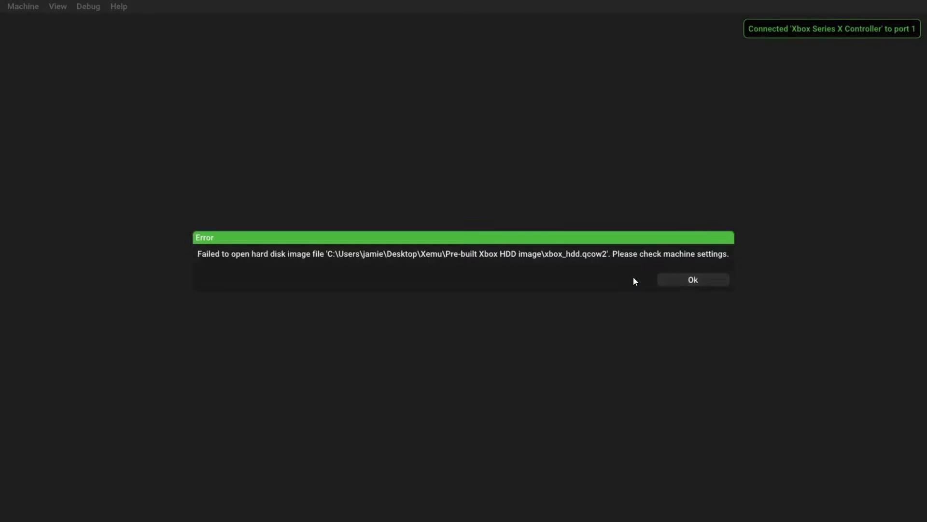
pyautogui.click(685, 280)
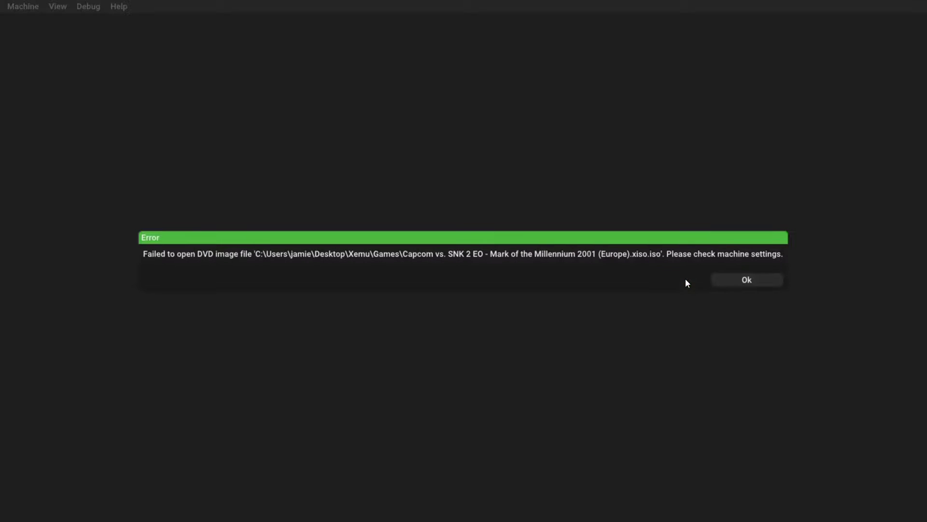
pyautogui.click(761, 279)
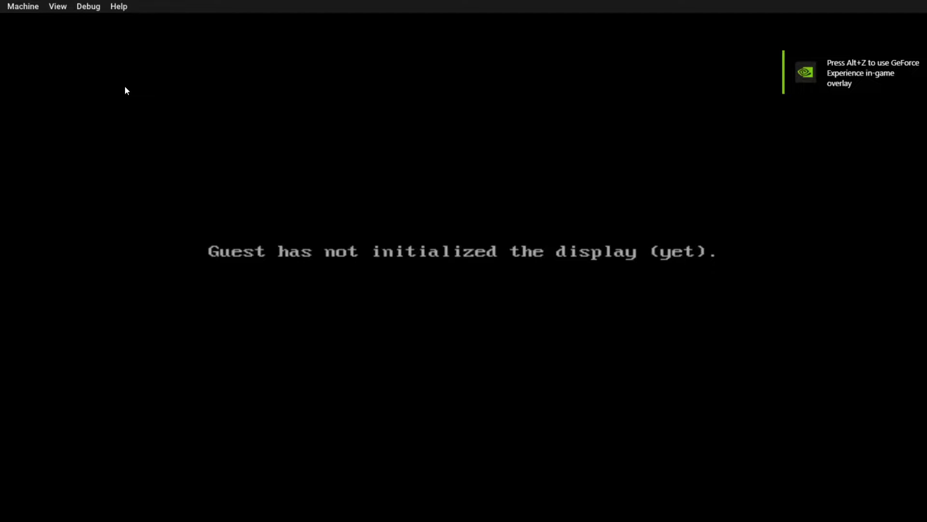
# - Open xemu's Settings from the Machine menu and show the System page with the file paths
pyautogui.click(14, 9)
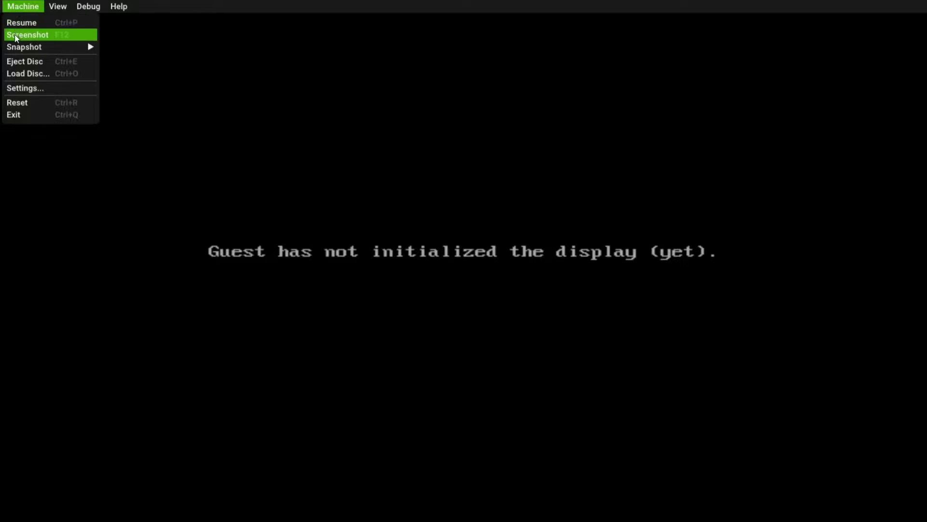
pyautogui.click(17, 88)
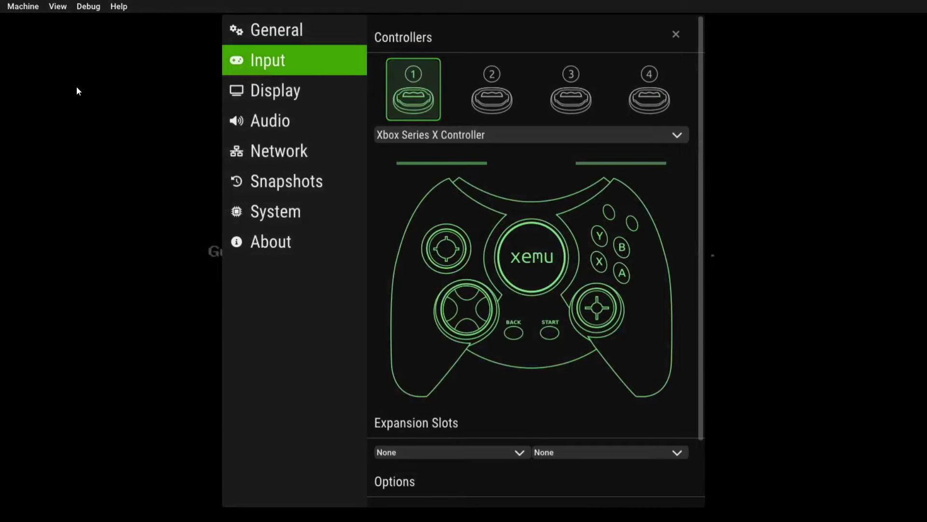
pyautogui.click(275, 215)
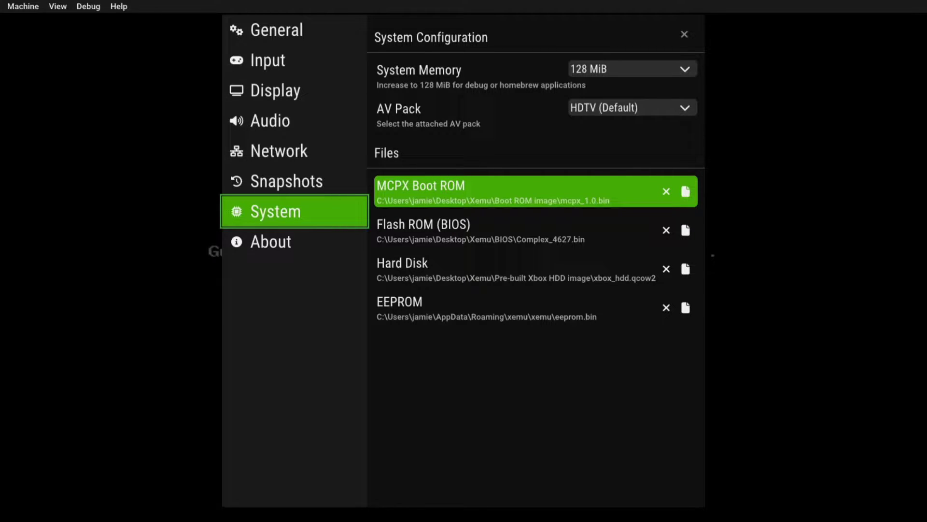
# - Set the boot ROM to mcpx_1.0.bin, BIOS to Complex_4627.bin, and hard disk to xbox_hdd.qcow2
pyautogui.click(688, 189)
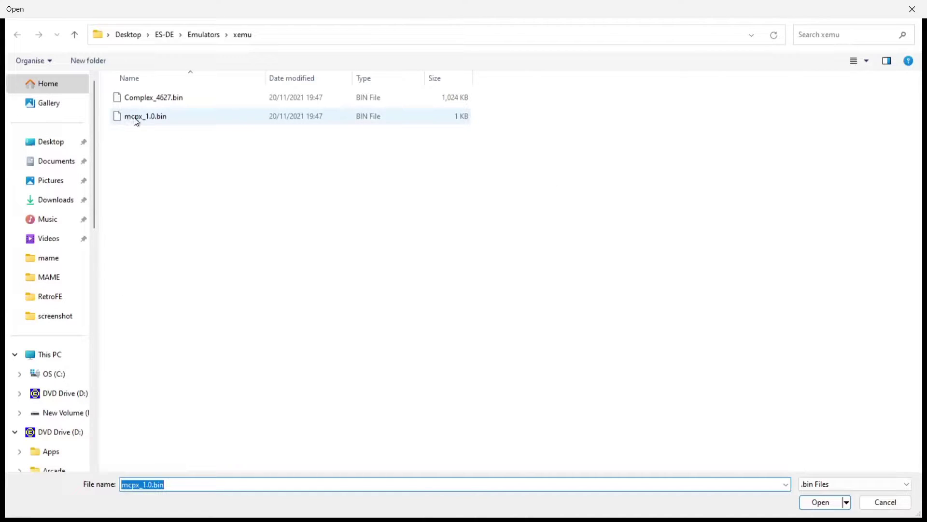
pyautogui.doubleClick(233, 117)
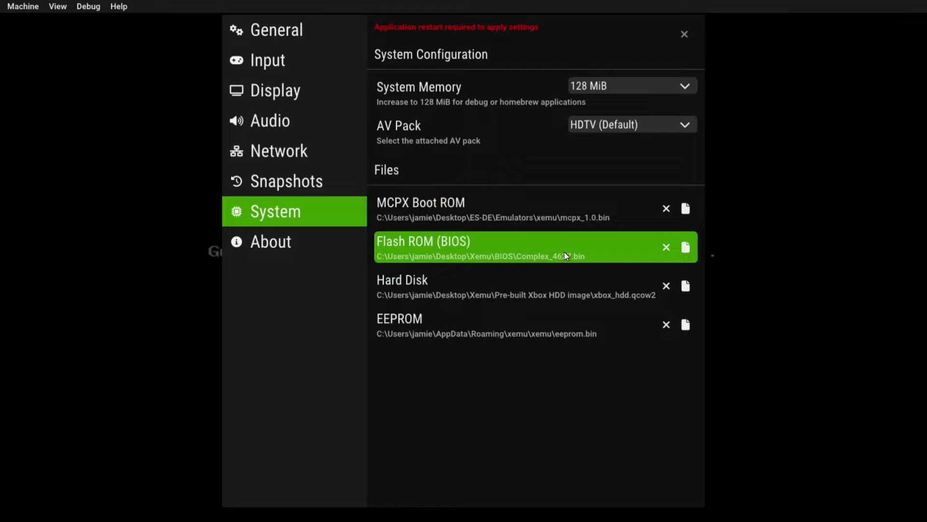
pyautogui.click(689, 246)
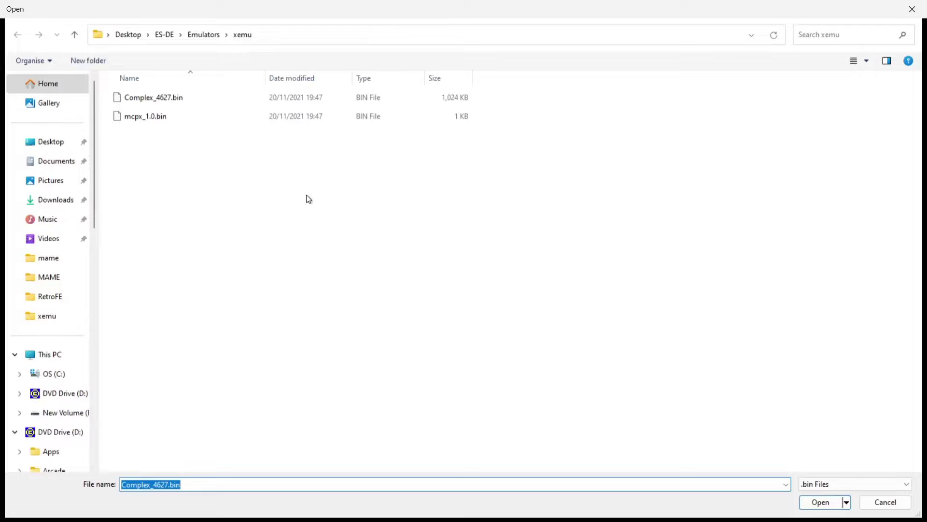
pyautogui.doubleClick(186, 100)
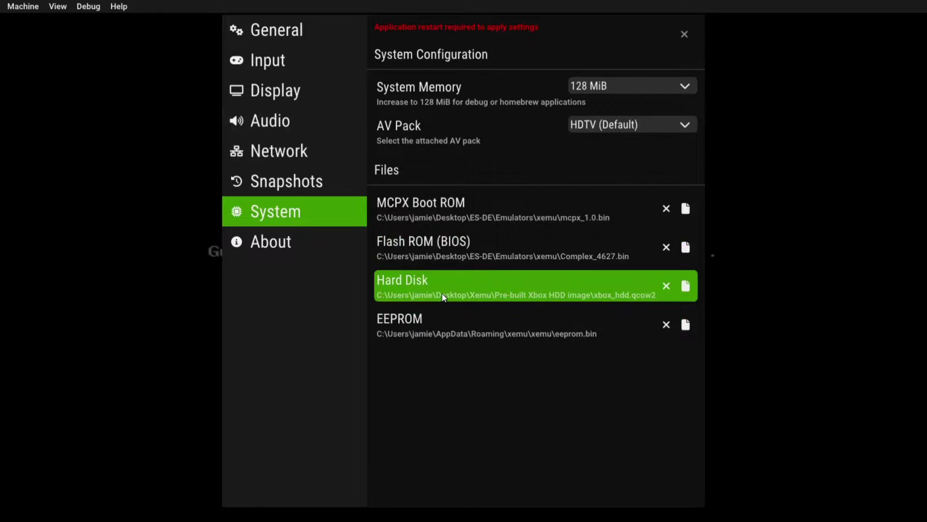
pyautogui.click(685, 281)
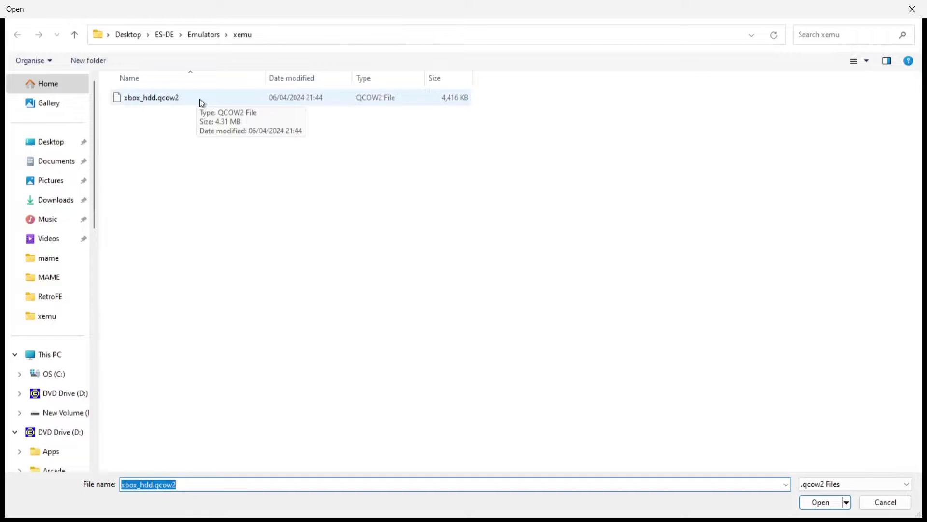
pyautogui.doubleClick(200, 100)
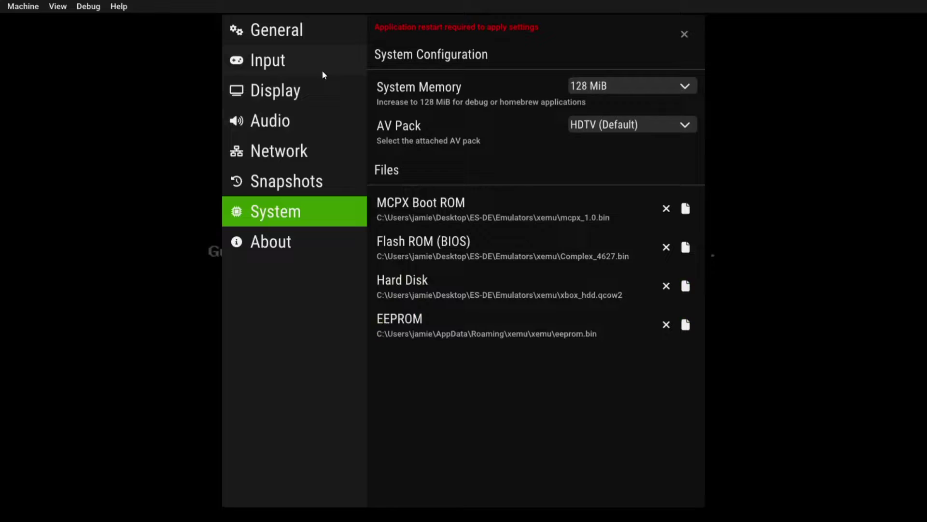
# - Close the Settings window and exit xemu via Machine > Exit so the new files apply
pyautogui.click(280, 33)
pyautogui.click(30, 52)
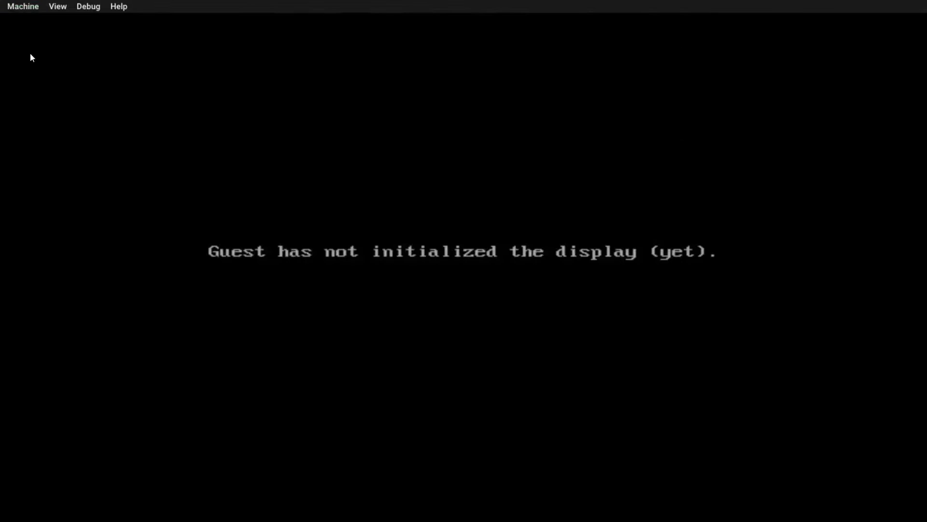
pyautogui.click(18, 6)
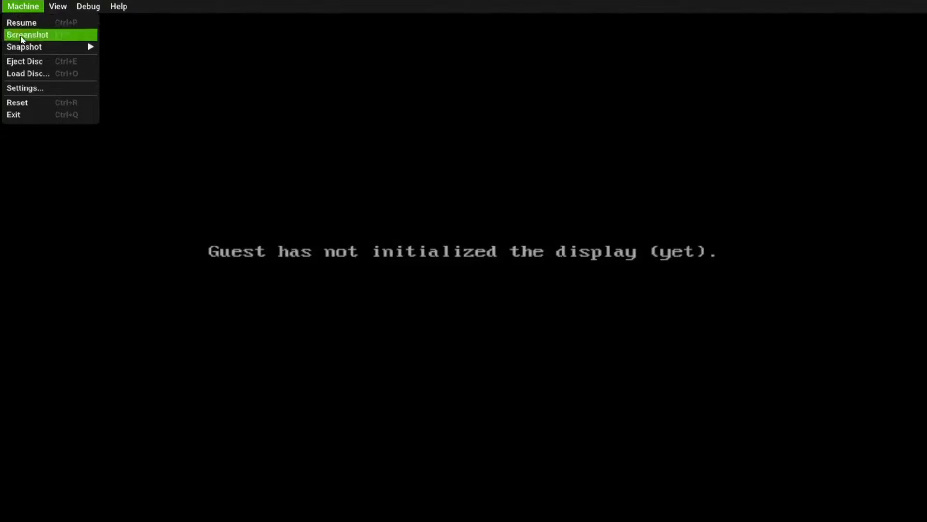
pyautogui.click(24, 112)
pyautogui.click(432, 307)
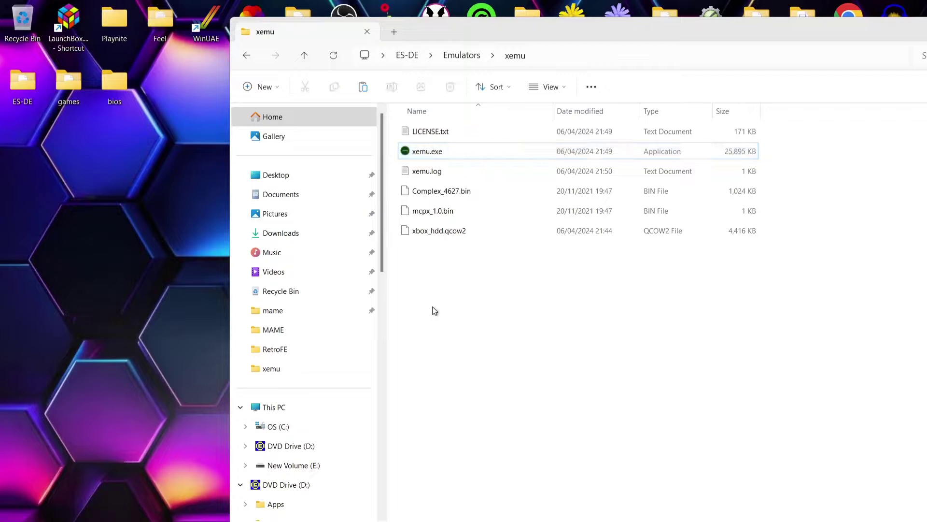
# - Relaunch xemu.exe from the xemu folder to boot into the Xbox startup animation
pyautogui.doubleClick(414, 152)
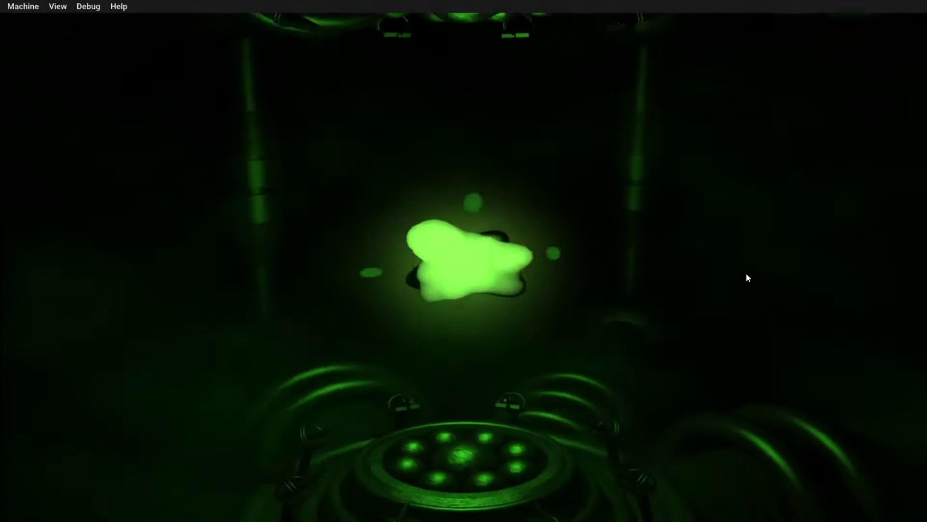